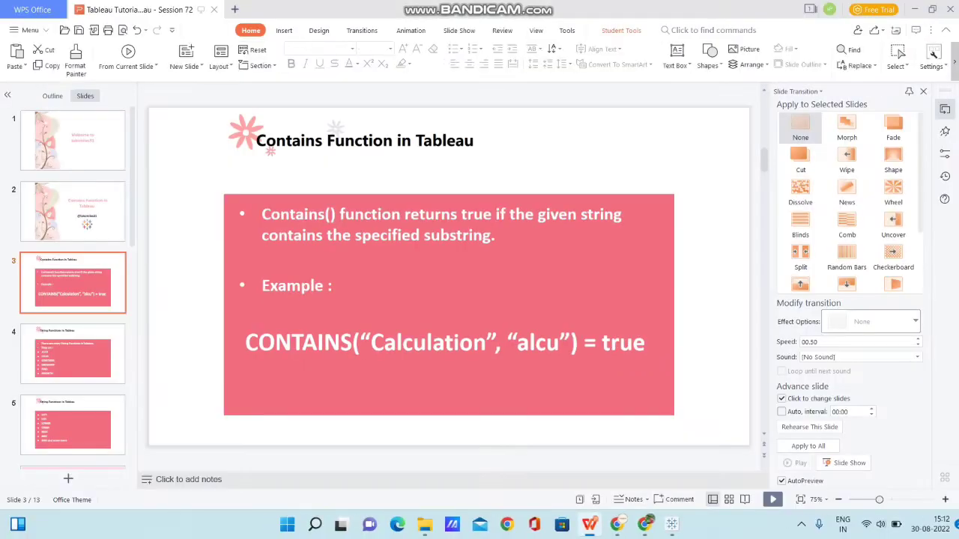
# Put Customer Name on Rows of the Contains Function sheet and scroll through the 793 names.
pyautogui.click(672, 525)
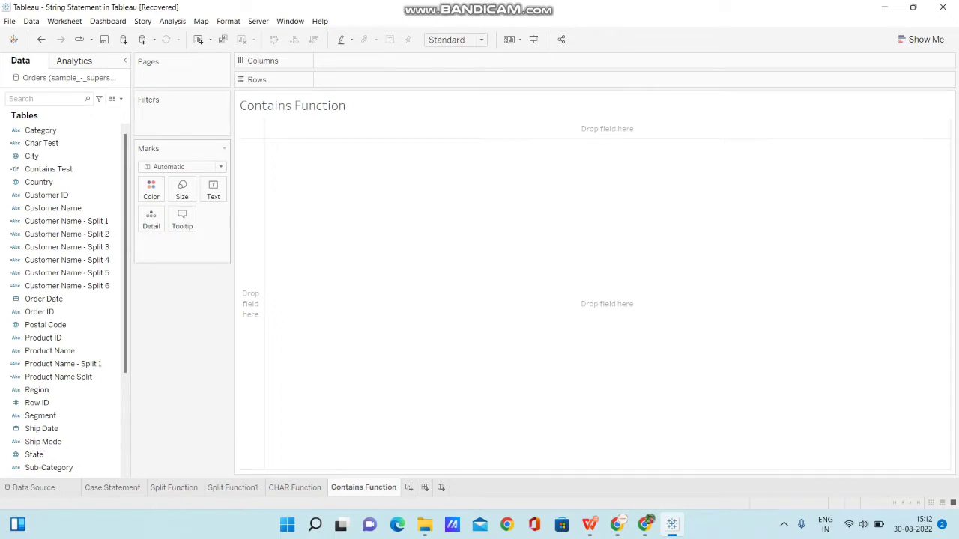
pyautogui.click(53, 207)
pyautogui.moveTo(53, 208); pyautogui.dragTo(323, 79)
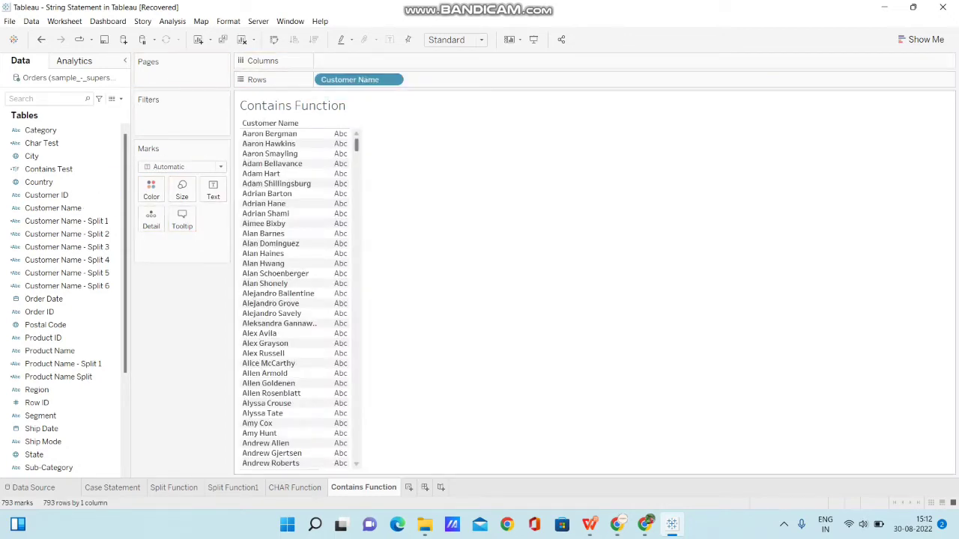
pyautogui.scroll(-20, 295, 300)
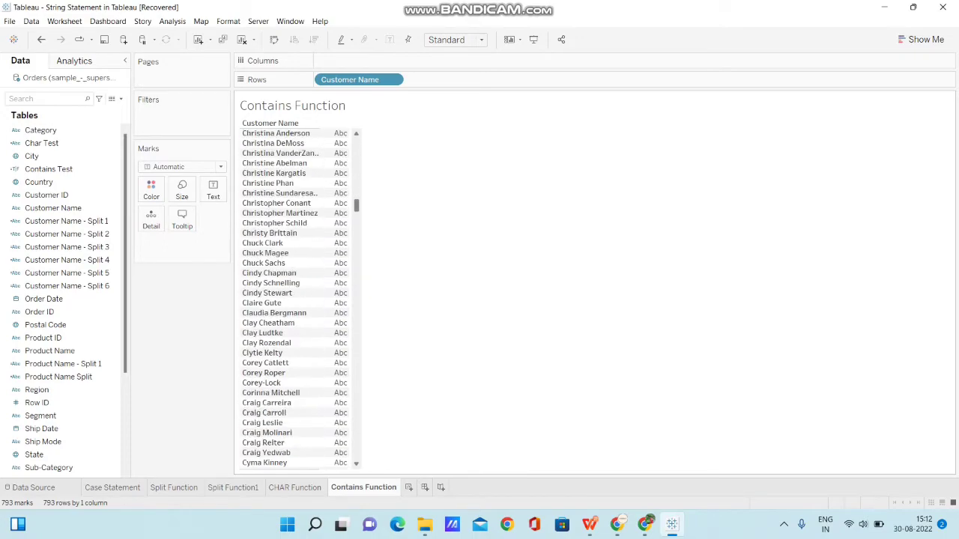
pyautogui.scroll(-10, 295, 300)
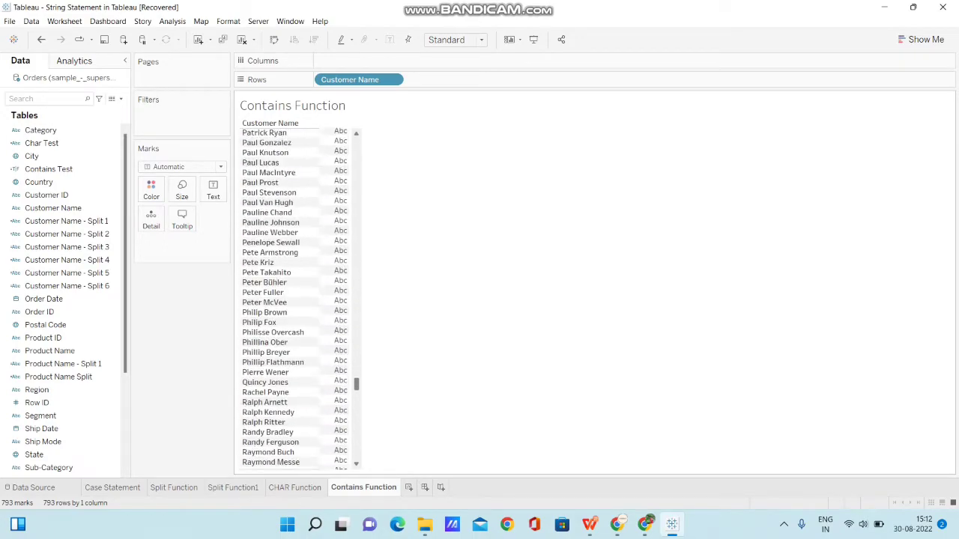
pyautogui.scroll(7, 295, 299)
pyautogui.scroll(20, 295, 300)
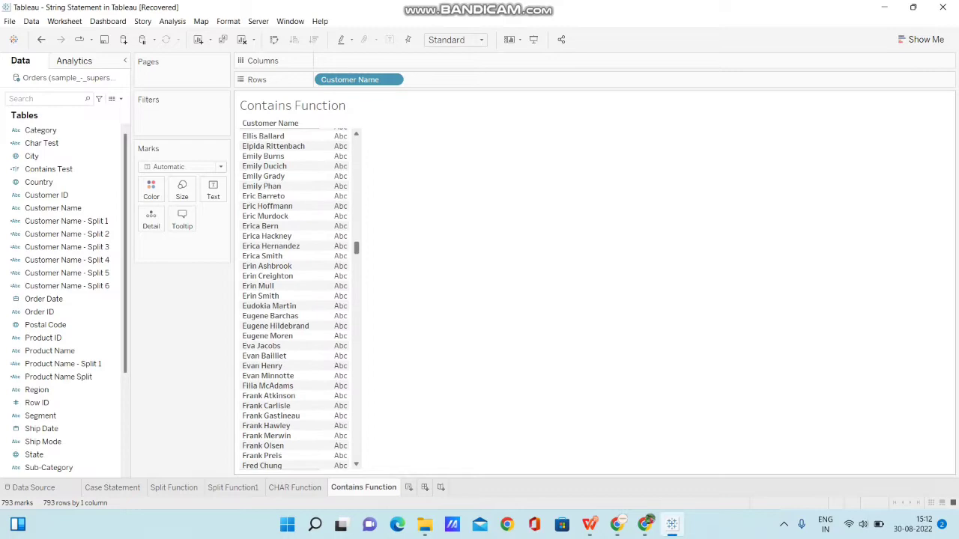
pyautogui.scroll(3, 295, 299)
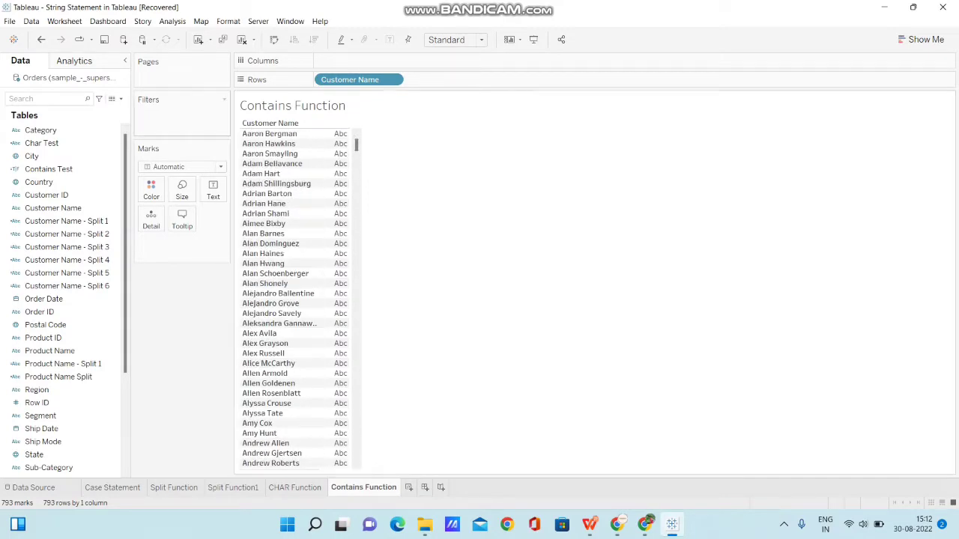
pyautogui.click(121, 98)
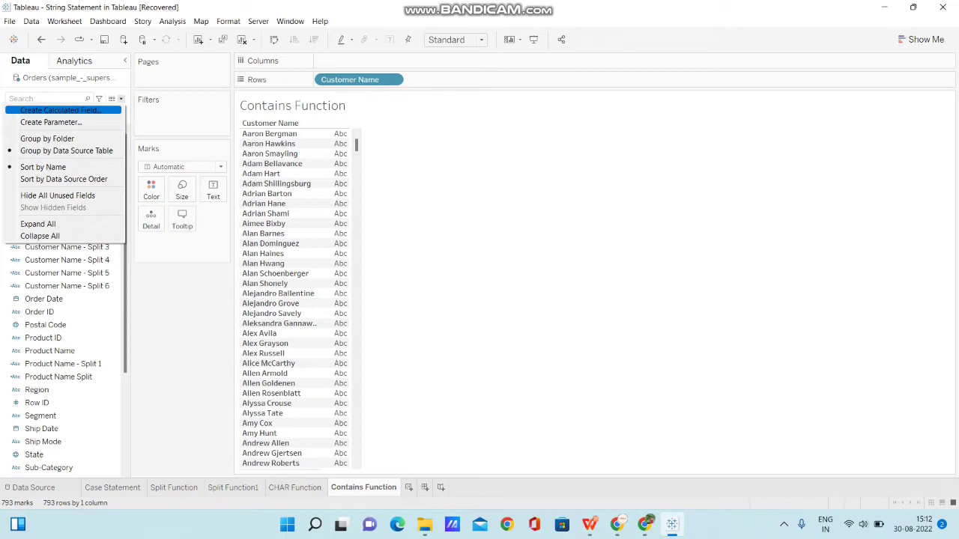
# Start a new calculated field and show the String category's CONTAINS function reference.
pyautogui.press('Return')
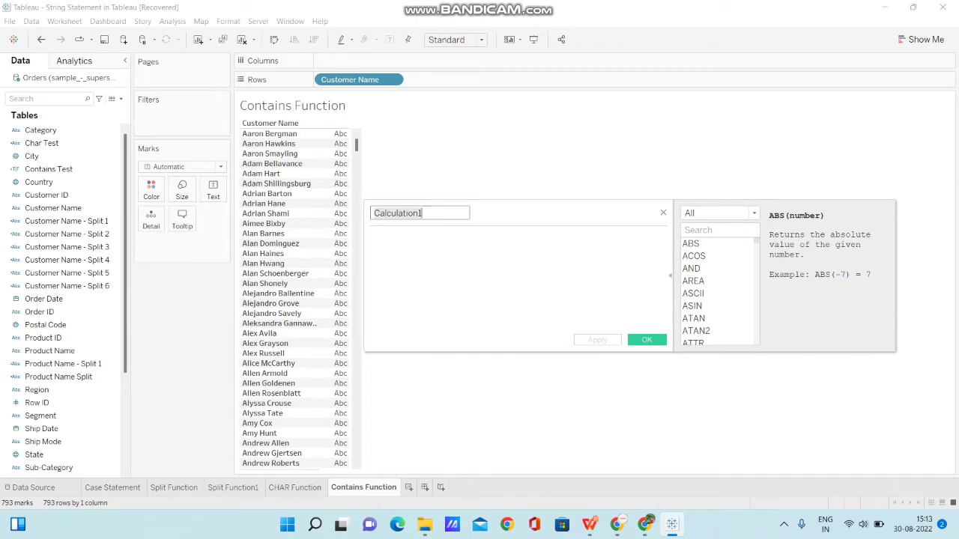
pyautogui.click(719, 213)
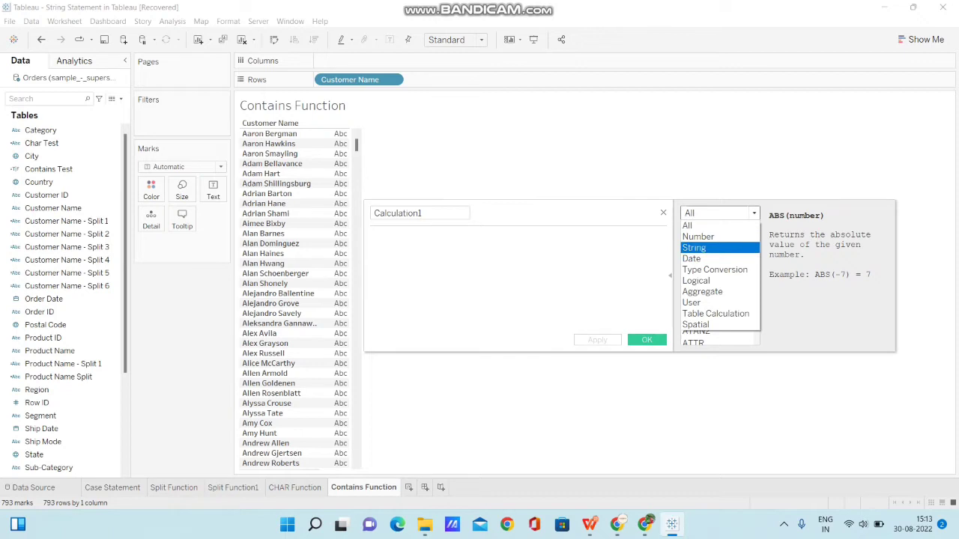
pyautogui.press('Return')
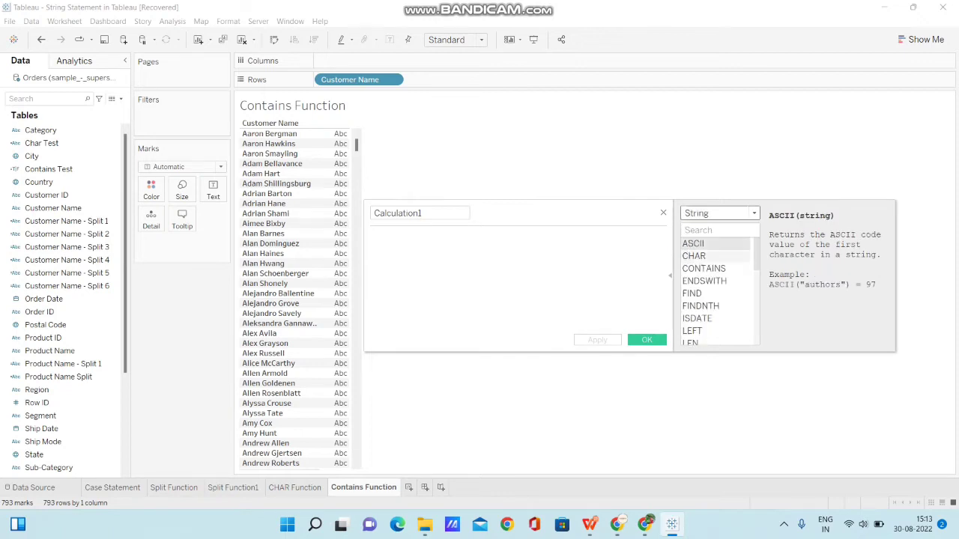
pyautogui.click(703, 269)
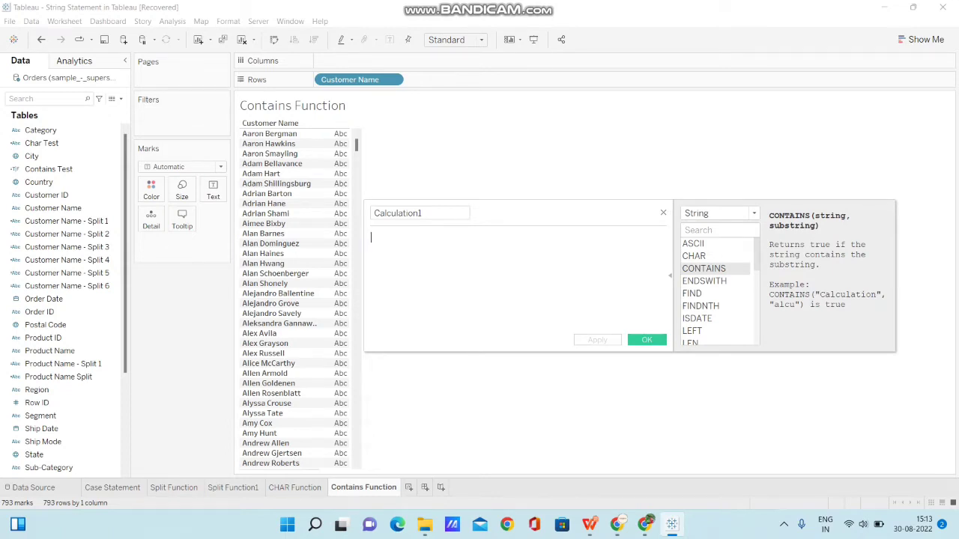
# Enter the formula CONTAINS([Customer Name], "al") in the calculation editor.
pyautogui.write('con')
pyautogui.press('Return')
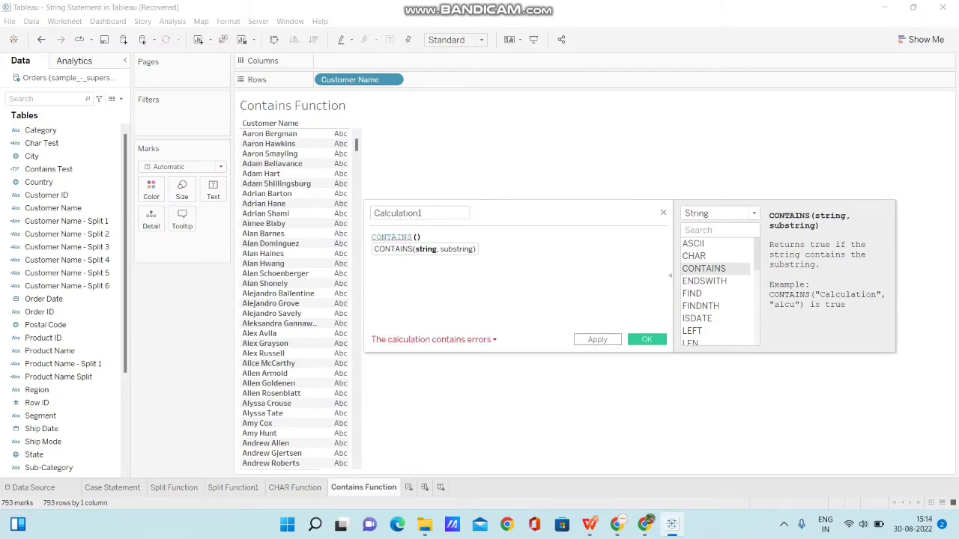
pyautogui.write('cu')
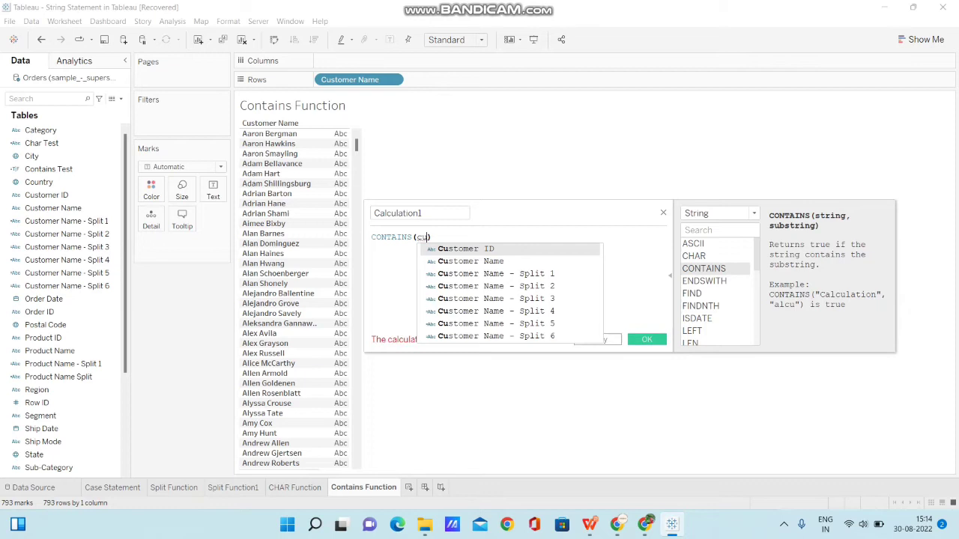
pyautogui.press('Down')
pyautogui.press('Return')
pyautogui.write(', "')
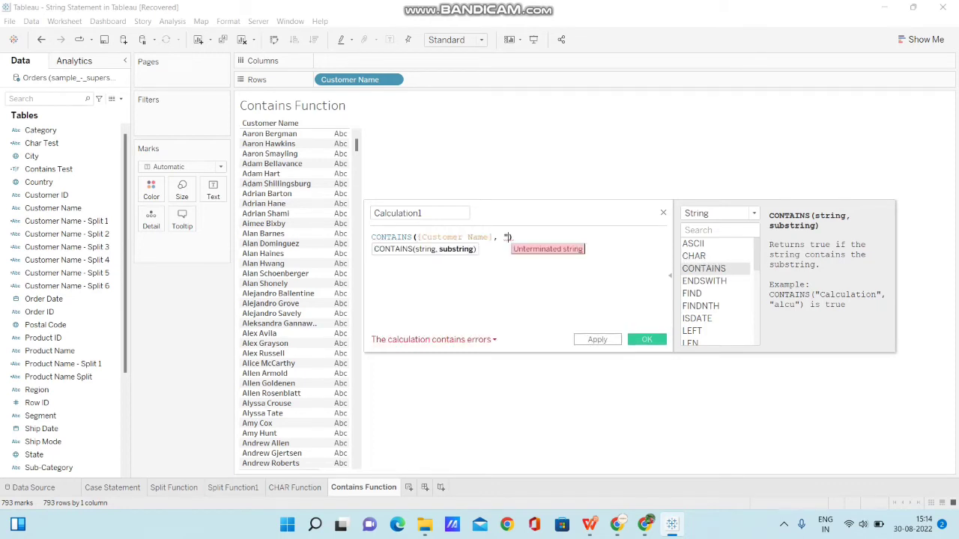
pyautogui.write('Al')
pyautogui.press('BackSpace')
pyautogui.press('BackSpace')
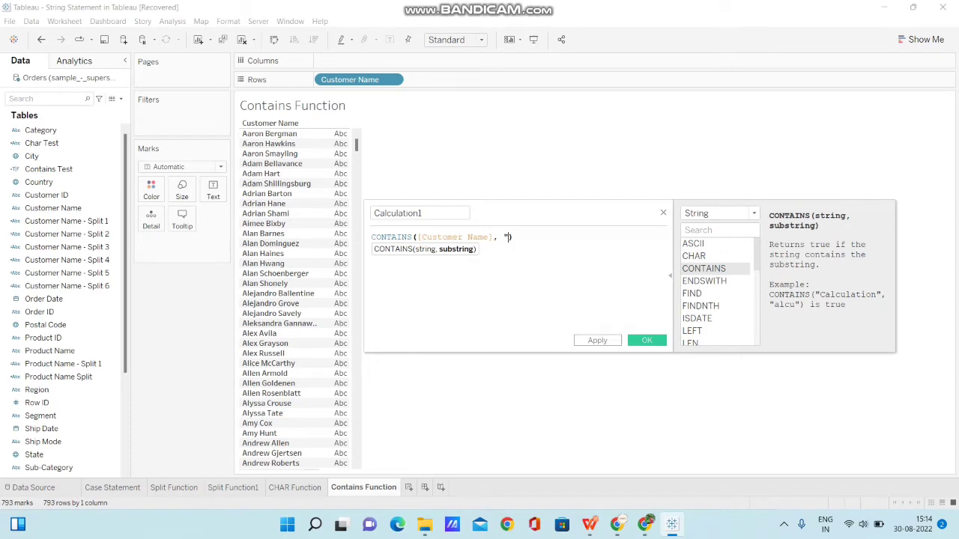
pyautogui.write('al"')
# Name the calculated field Contains Test1, since Contains Test already exists, and save it.
pyautogui.click(389, 213)
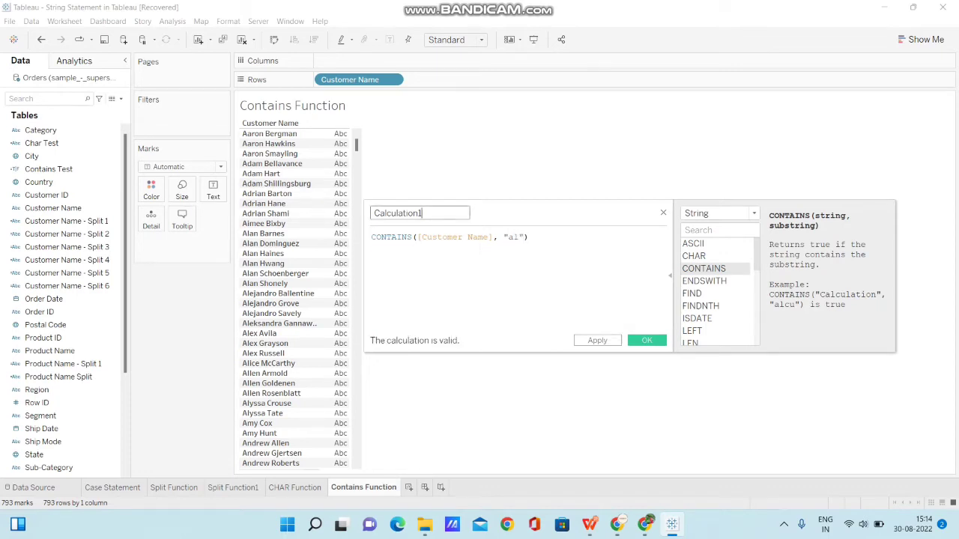
pyautogui.doubleClick(389, 213)
pyautogui.write('Contains Test')
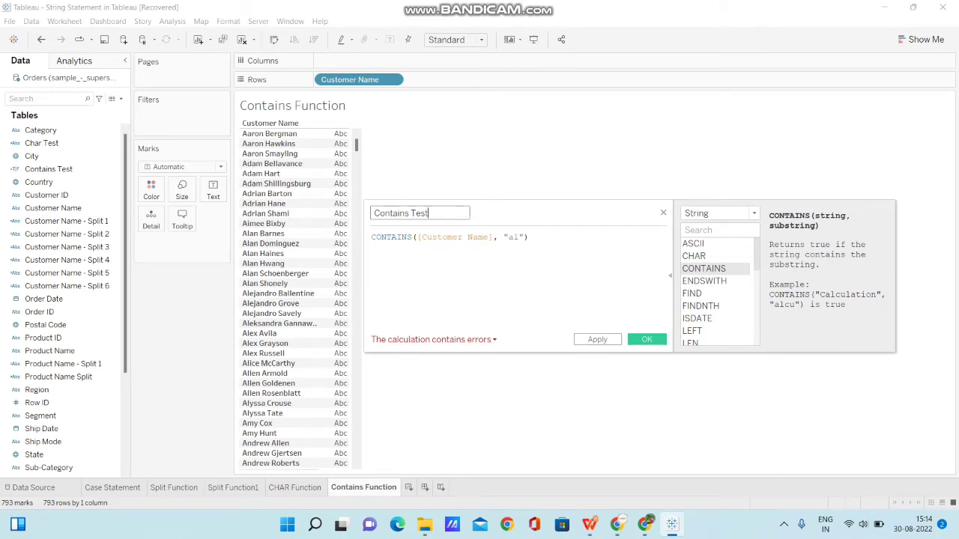
pyautogui.click(433, 340)
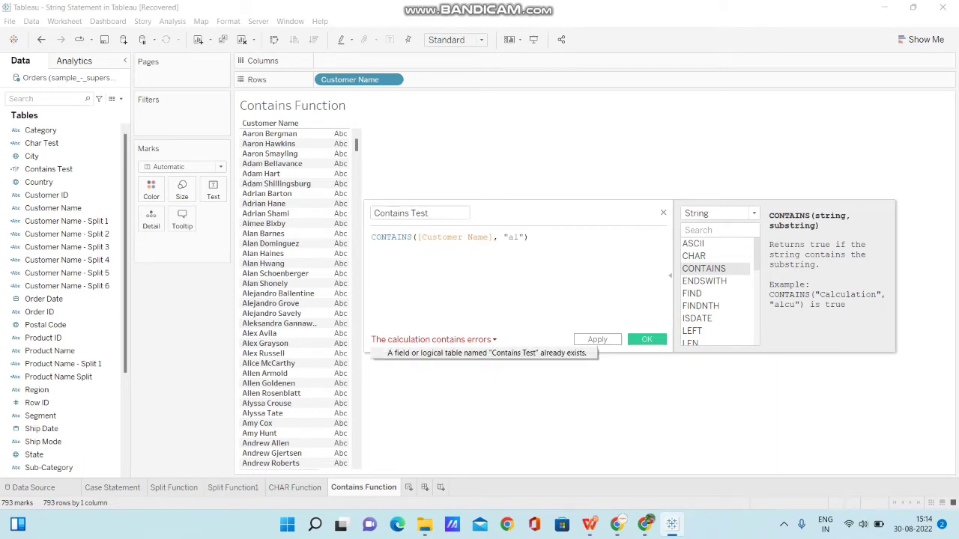
pyautogui.click(428, 213)
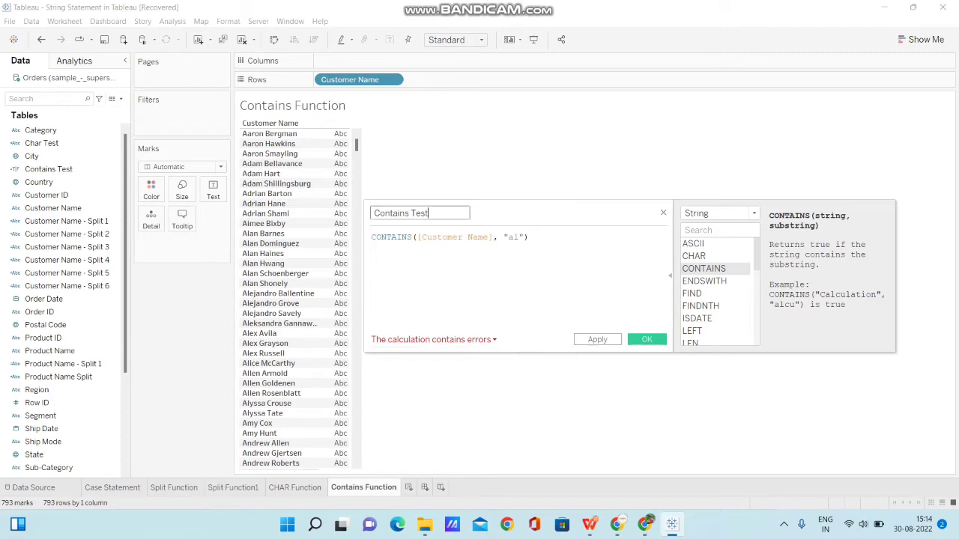
pyautogui.write('1')
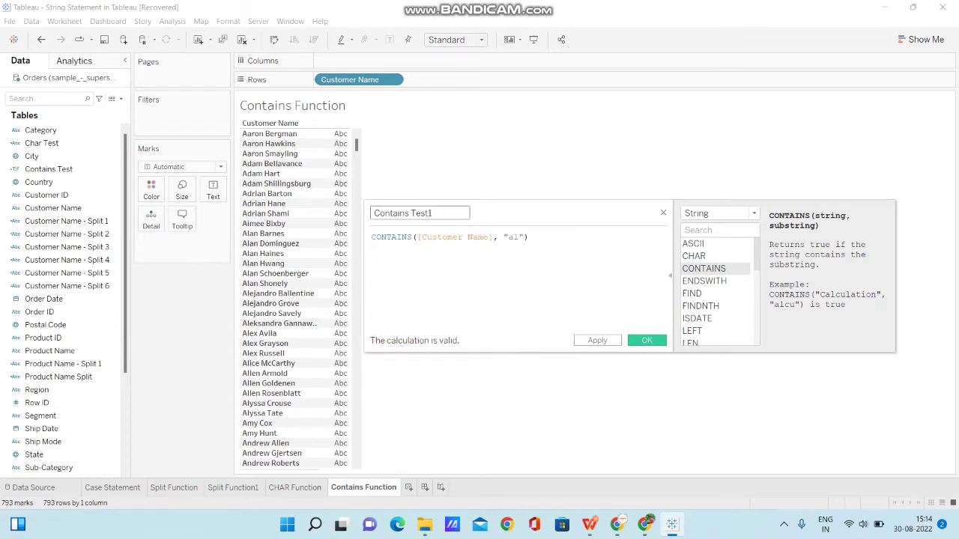
pyautogui.press('Return')
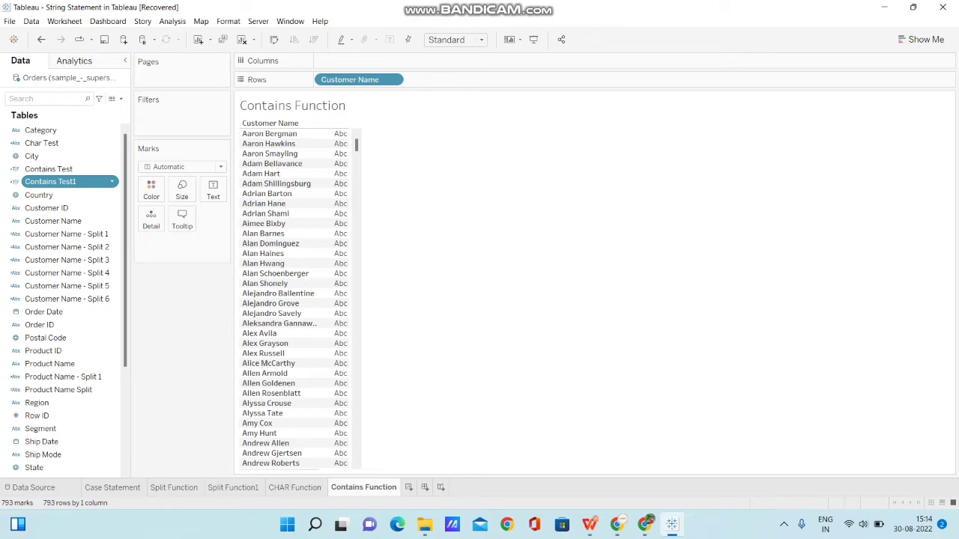
# Put Contains Test1 on the Text mark to show True or False beside each customer name.
pyautogui.moveTo(68, 182); pyautogui.dragTo(212, 190)
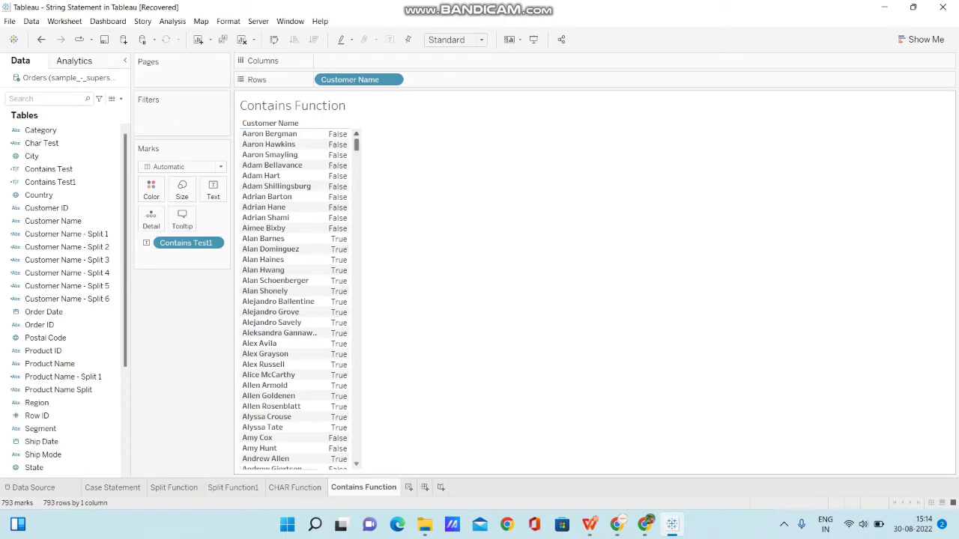
pyautogui.scroll(-20, 295, 299)
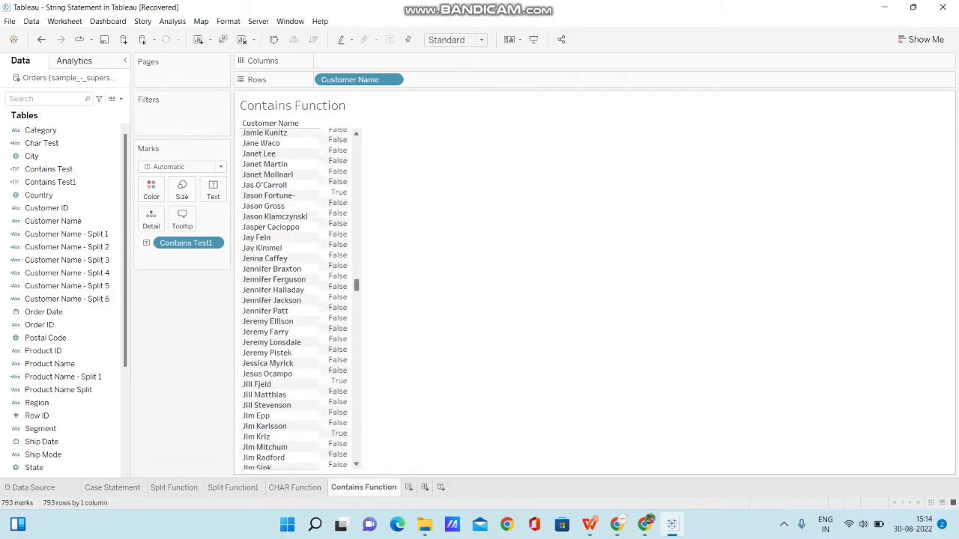
pyautogui.scroll(18, 296, 300)
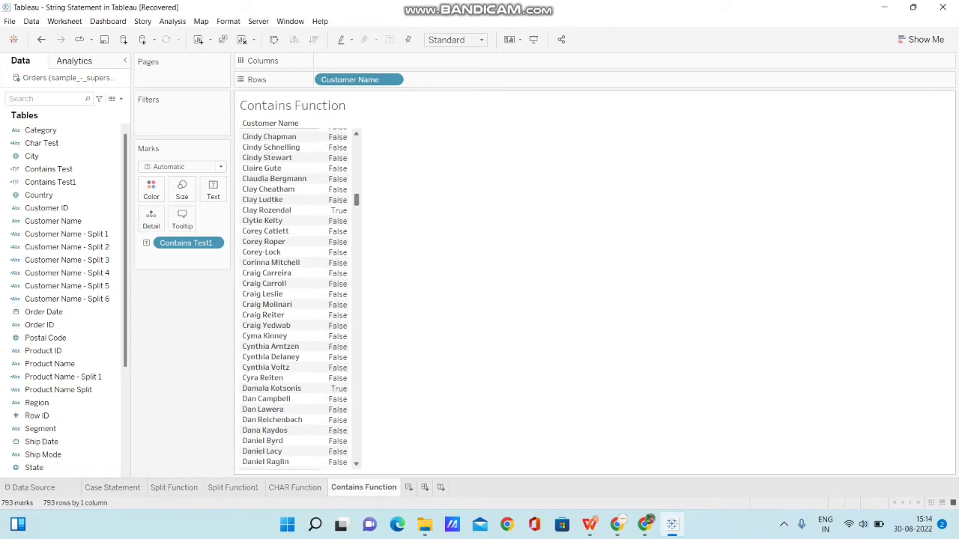
pyautogui.scroll(10, 295, 300)
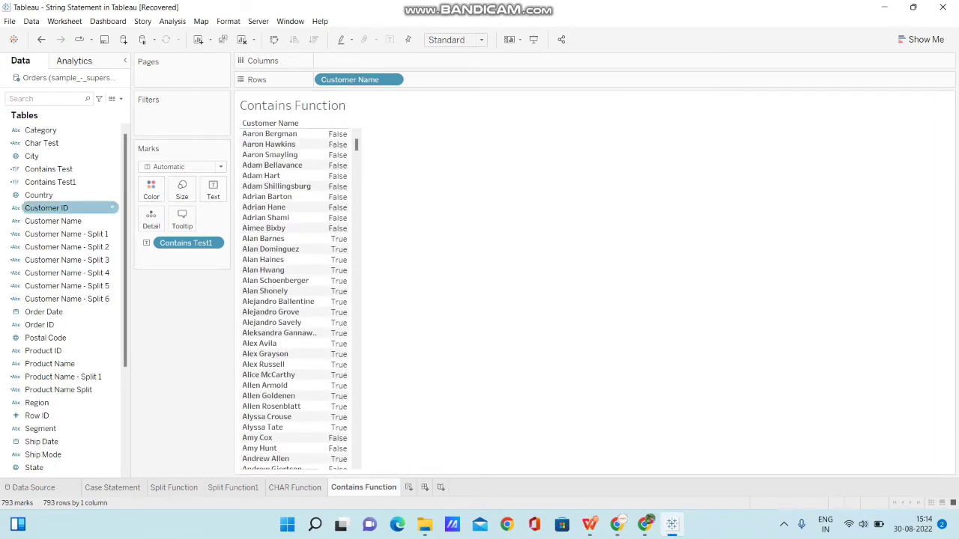
# Filter the sheet to Contains Test1 = True, leaving 58 customer names.
pyautogui.click(51, 182)
pyautogui.moveTo(50, 182); pyautogui.dragTo(144, 120)
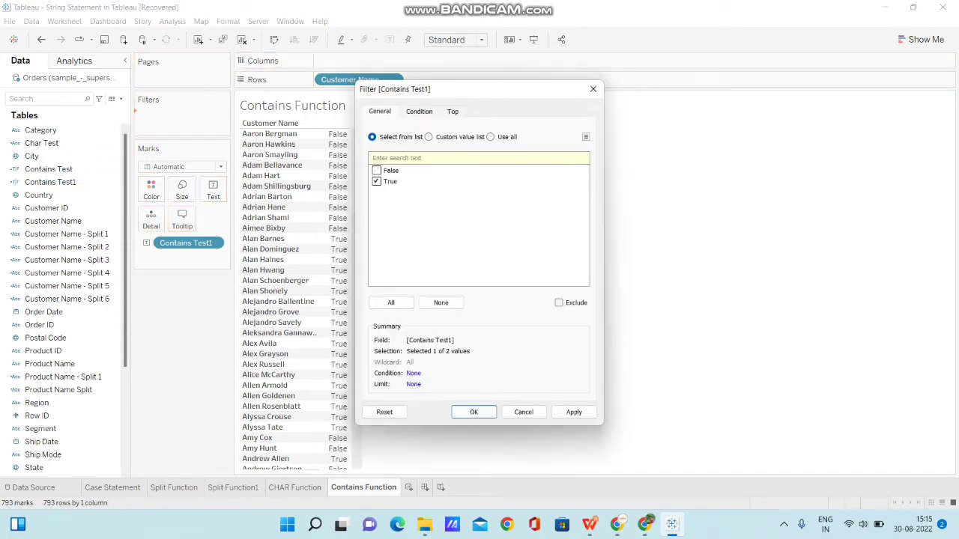
pyautogui.click(474, 412)
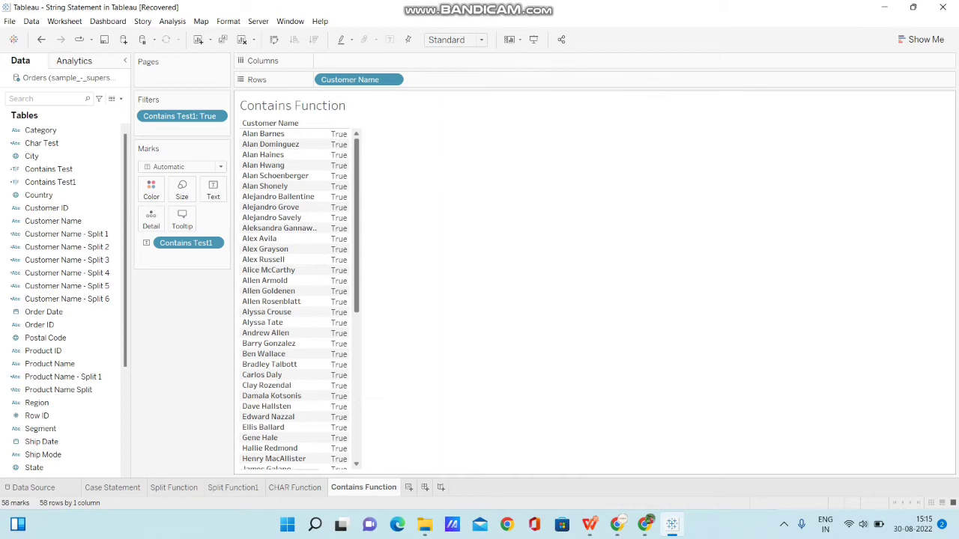
pyautogui.scroll(-5, 299, 300)
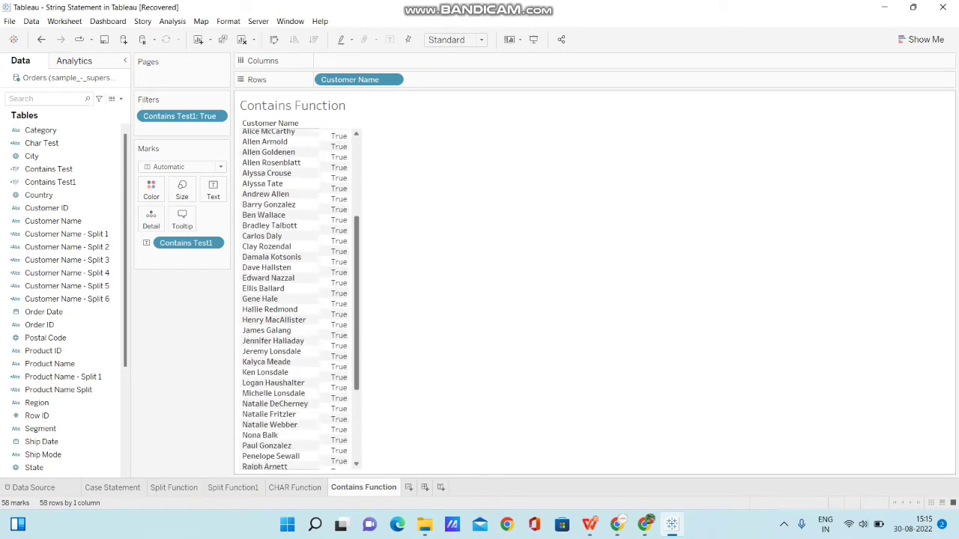
pyautogui.scroll(-3, 300, 300)
pyautogui.scroll(7, 299, 300)
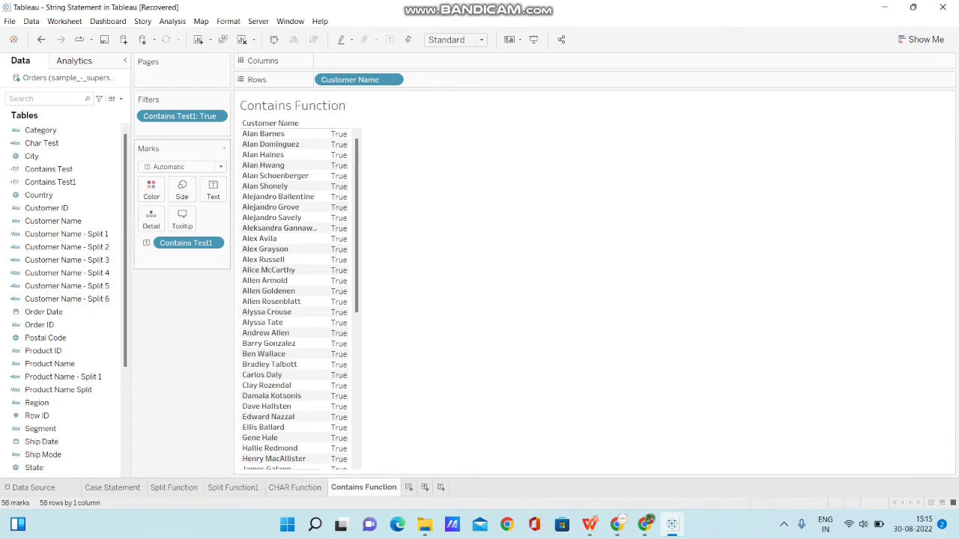
# Search for Region and add it as a filter keeping only East, leaving 51 names.
pyautogui.click(45, 98)
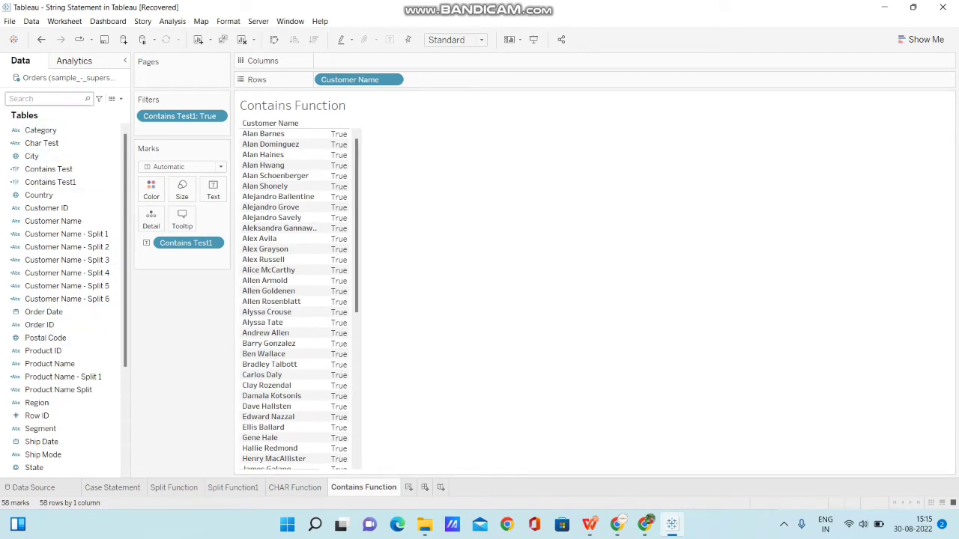
pyautogui.write('reg')
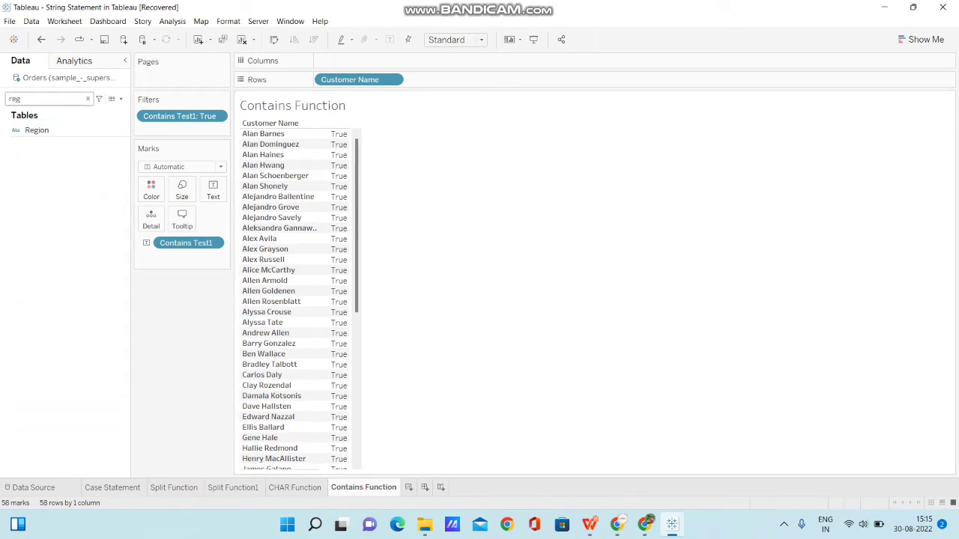
pyautogui.moveTo(37, 130); pyautogui.dragTo(135, 133)
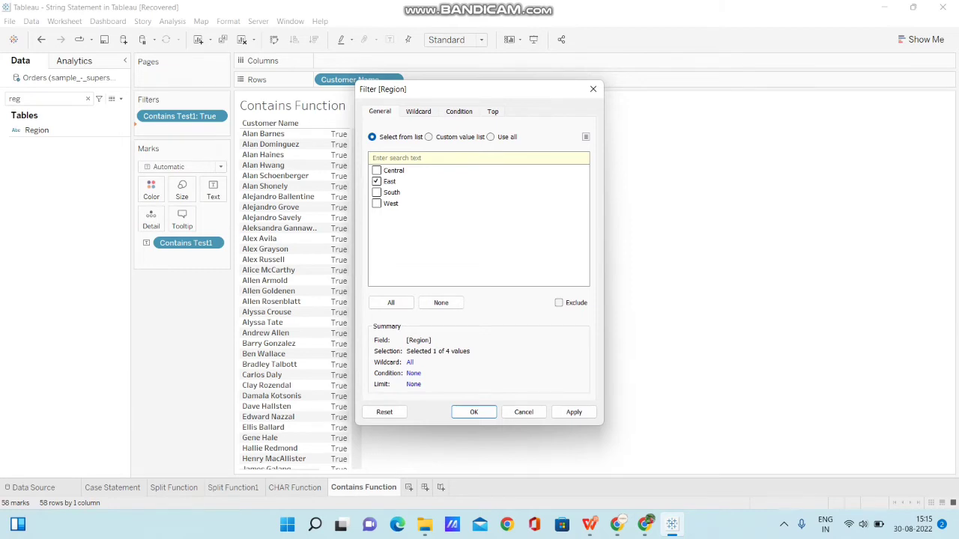
pyautogui.press('Return')
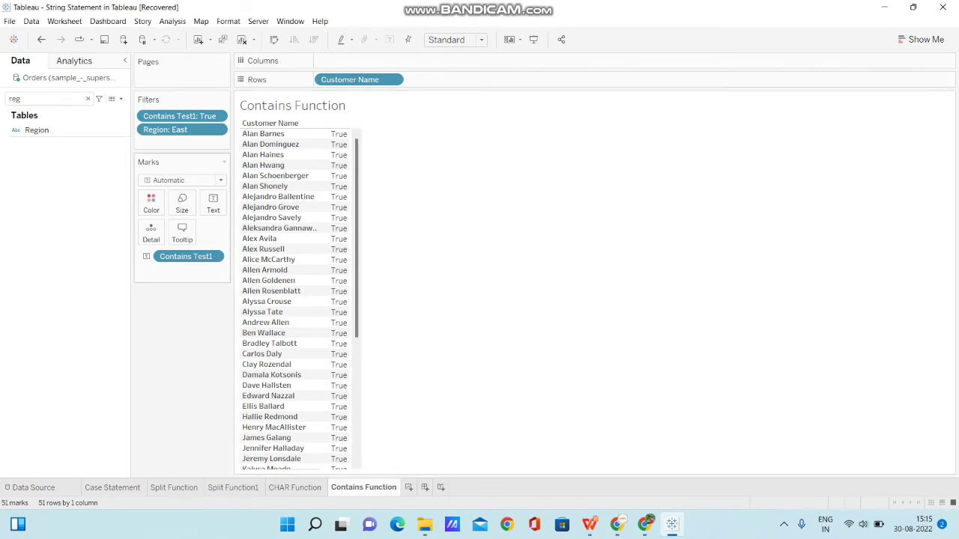
pyautogui.click(216, 130)
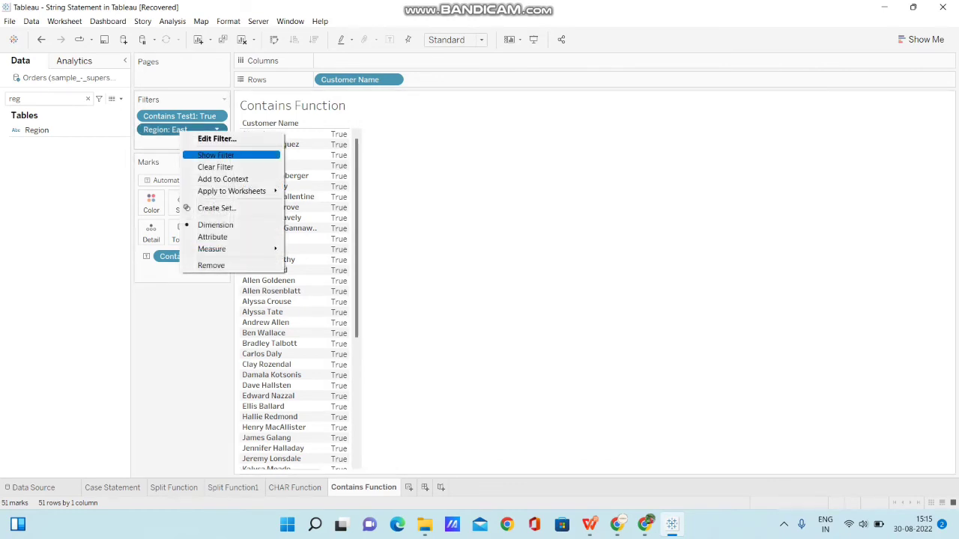
# Show the Region quick filter and switch it from East to South, leaving 34 customers.
pyautogui.click(216, 154)
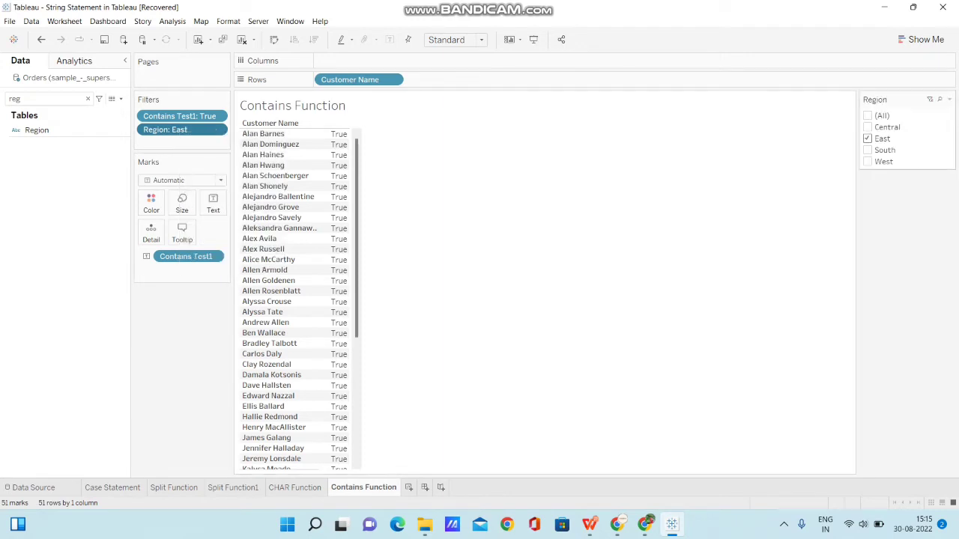
pyautogui.click(867, 139)
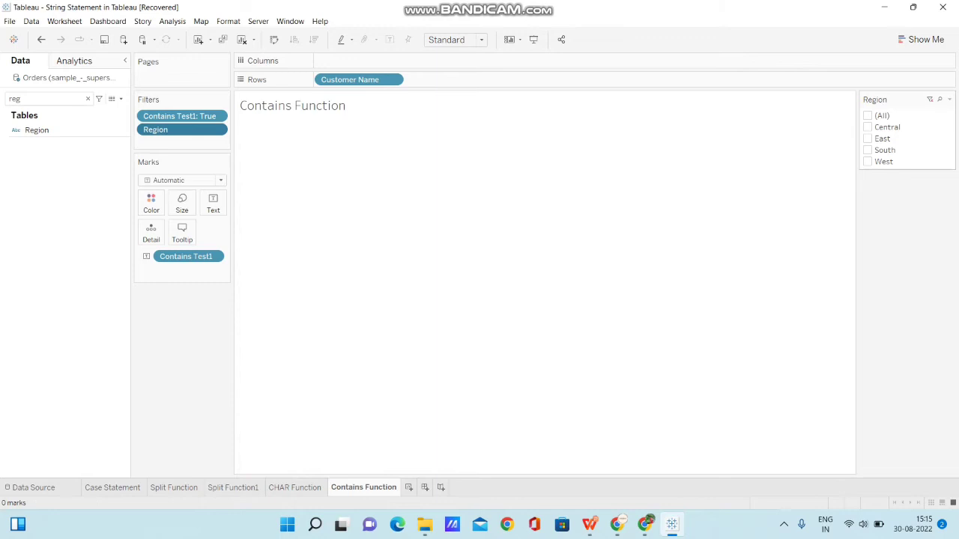
pyautogui.click(868, 150)
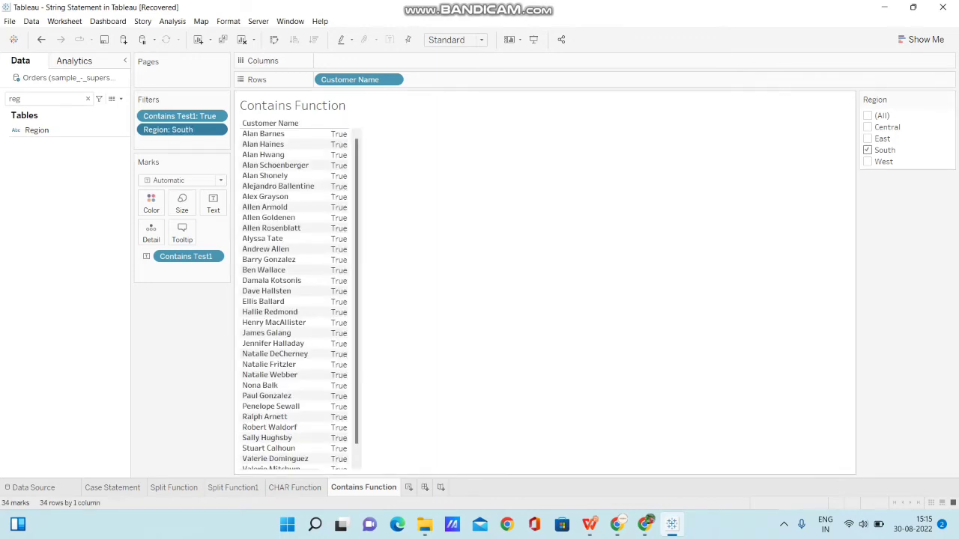
pyautogui.scroll(-1, 299, 300)
pyautogui.scroll(1, 300, 300)
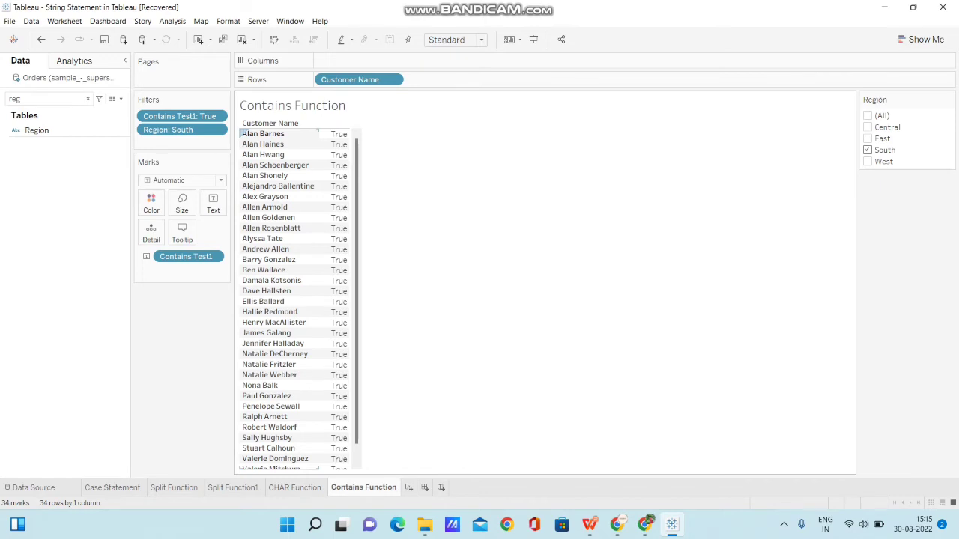
pyautogui.click(243, 135)
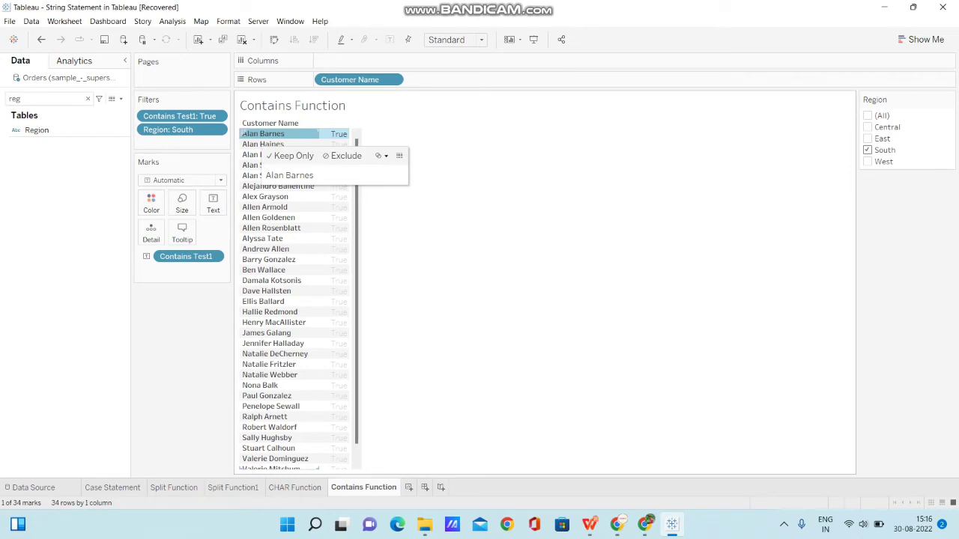
pyautogui.click(271, 281)
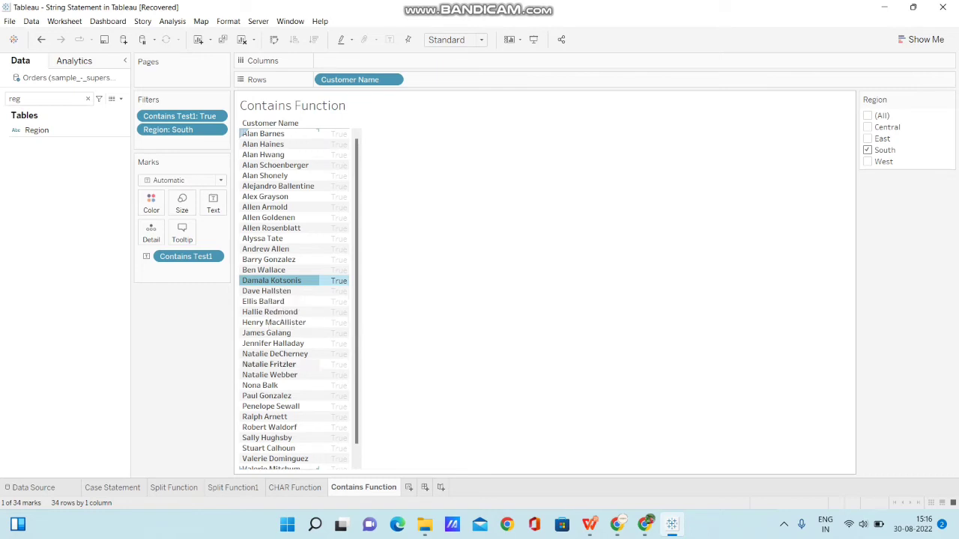
pyautogui.click(275, 353)
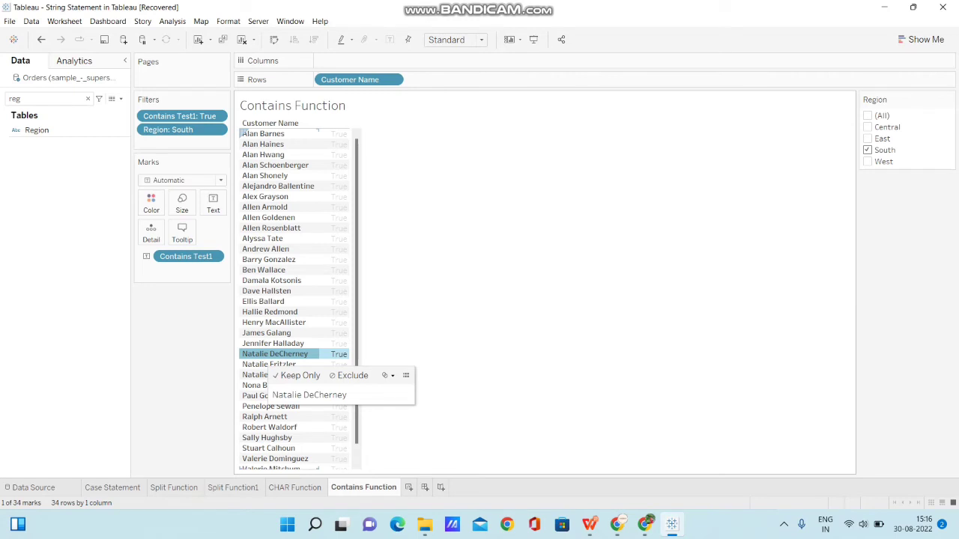
pyautogui.press('Escape')
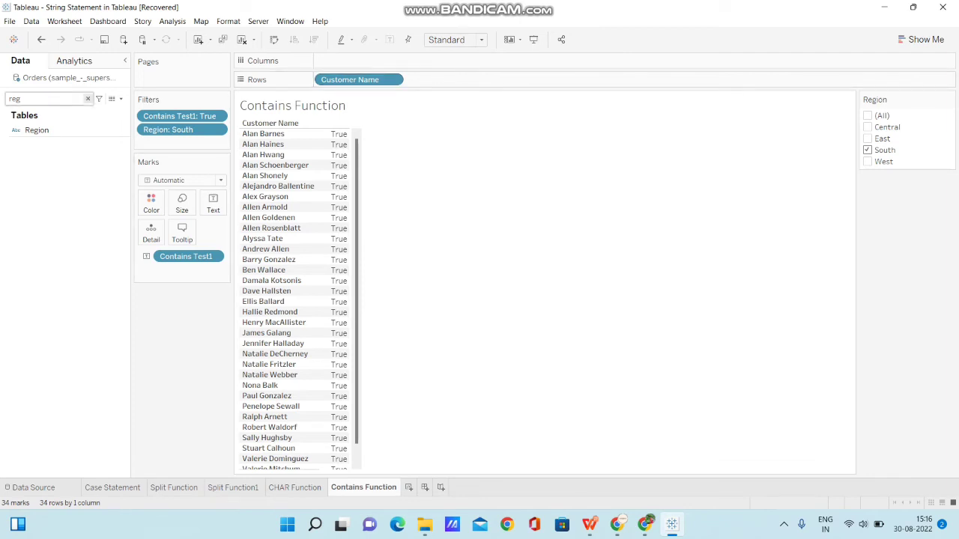
# Edit Contains Test1 to search for "te" instead of "al", showing 55 South customers.
pyautogui.click(88, 98)
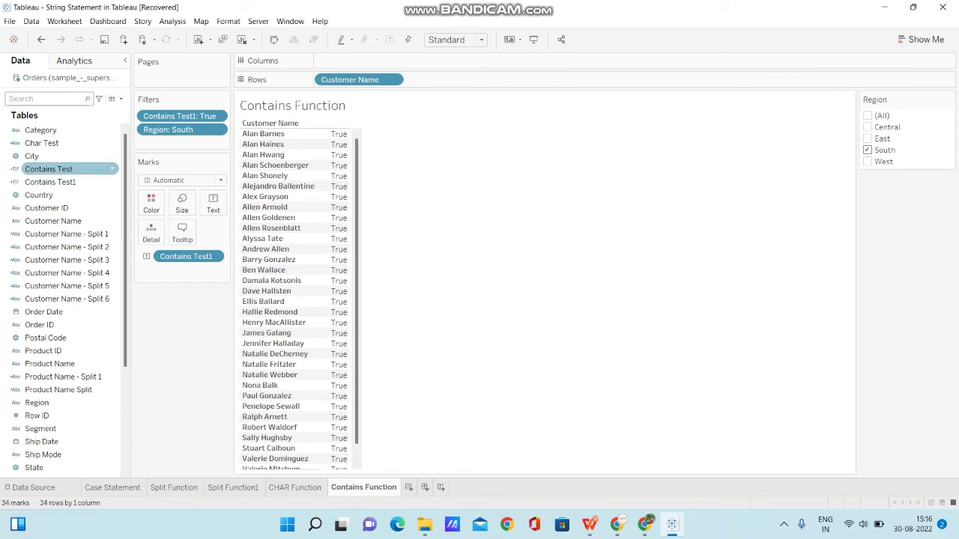
pyautogui.rightClick(78, 182)
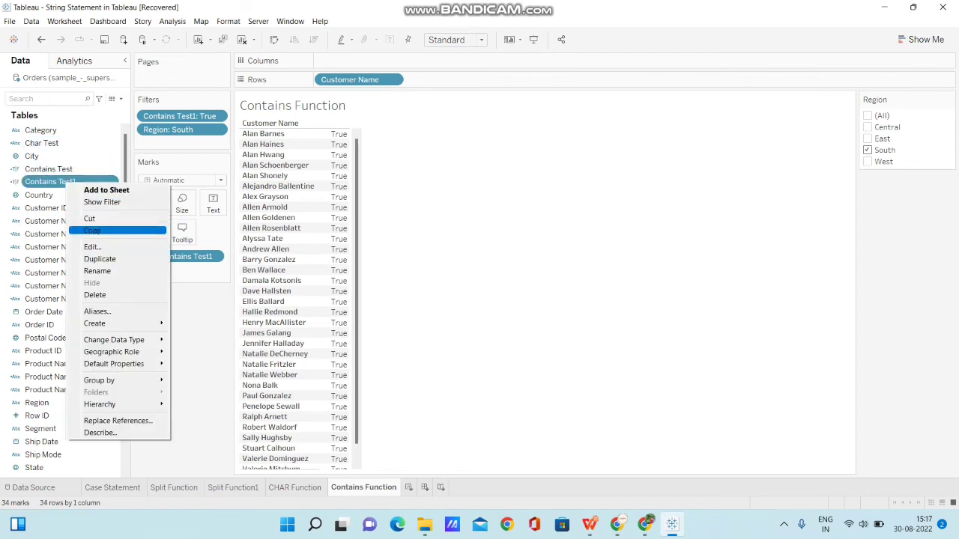
pyautogui.click(98, 247)
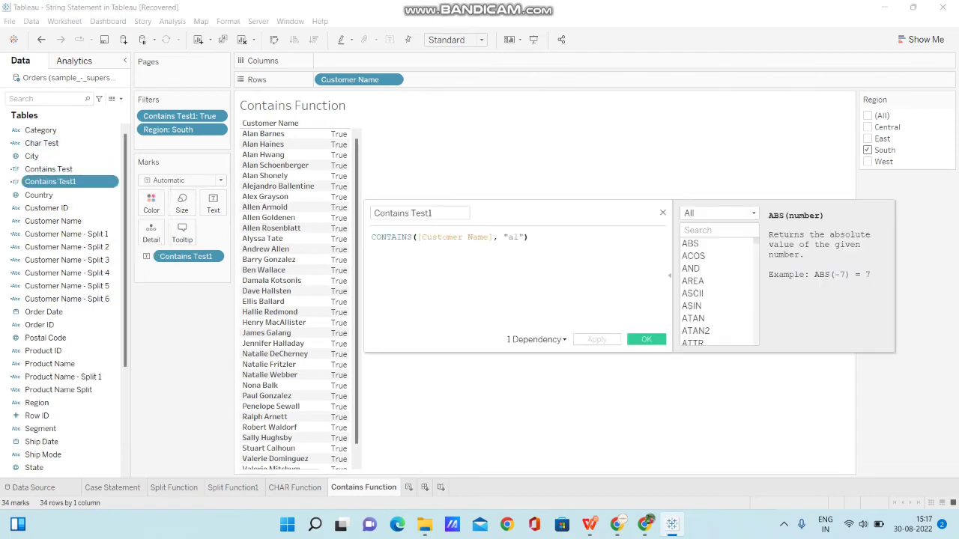
pyautogui.click(516, 236)
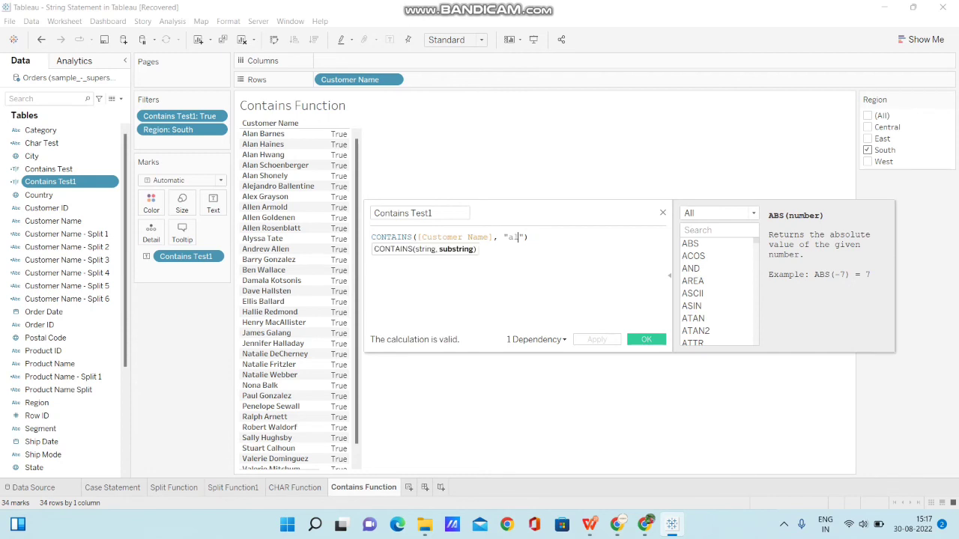
pyautogui.press('BackSpace')
pyautogui.press('BackSpace')
pyautogui.write('te')
pyautogui.click(597, 340)
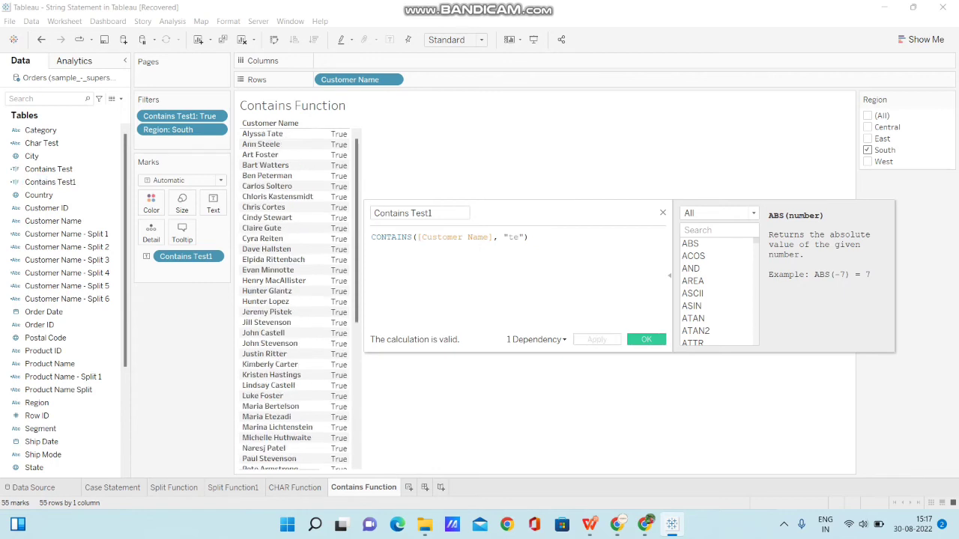
pyautogui.click(646, 340)
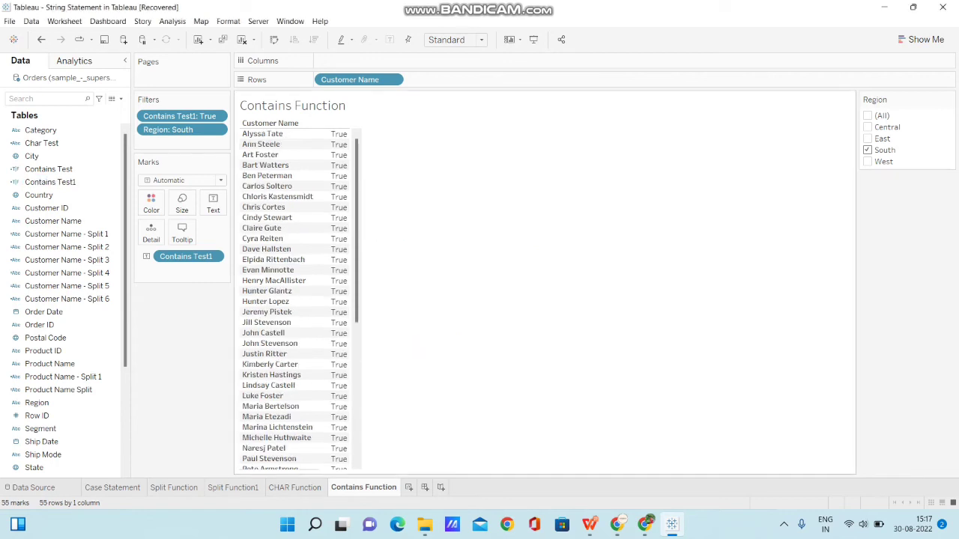